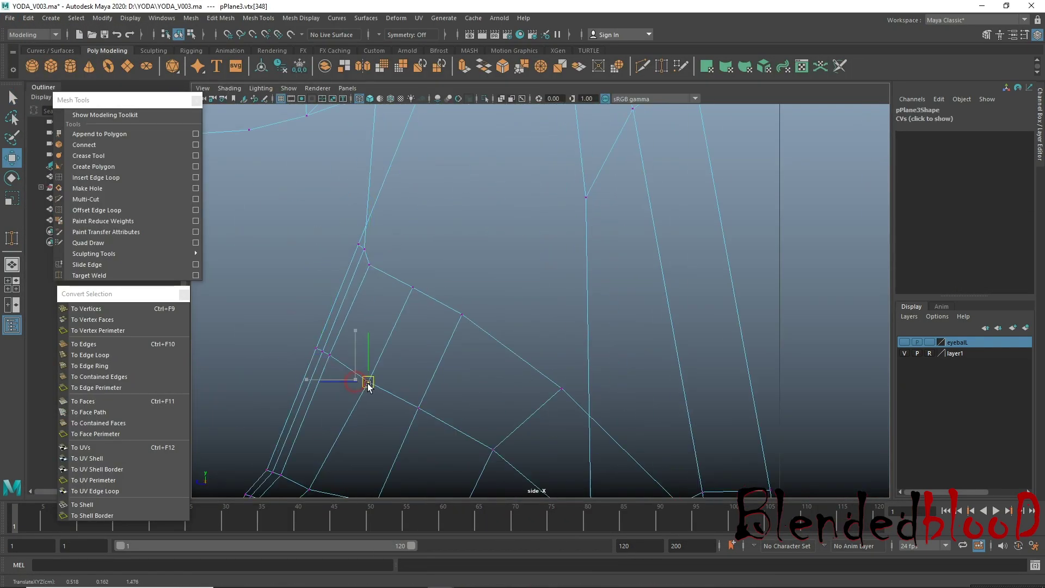
# Marquee-select a group of plane vertices in side view for reshaping
pyautogui.moveTo(338, 281); pyautogui.dragTo(357, 260)
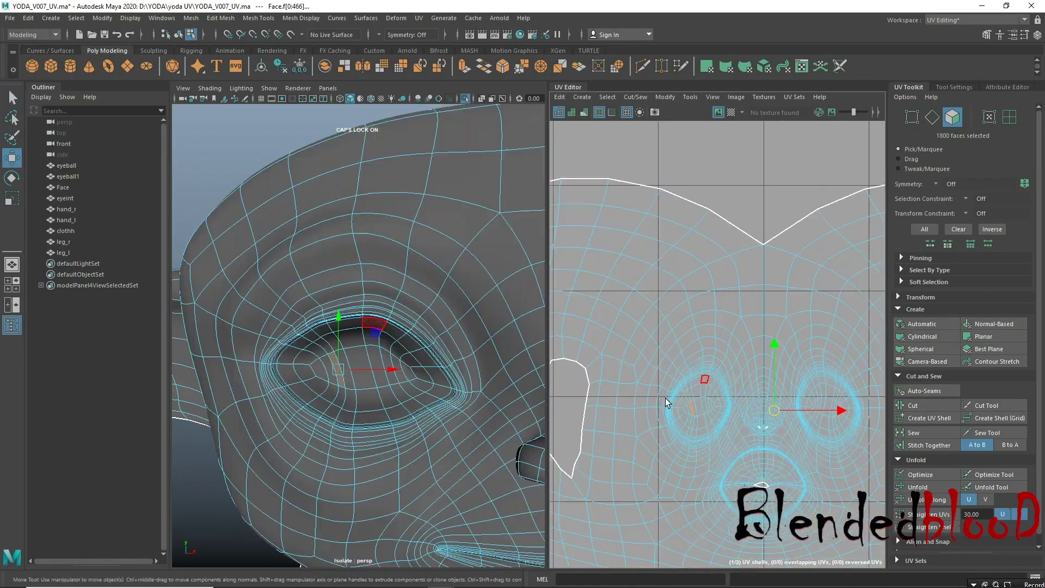
# Unfold the selected eye-area UVs of the face with the UV Toolkit's Unfold
pyautogui.click(935, 489)
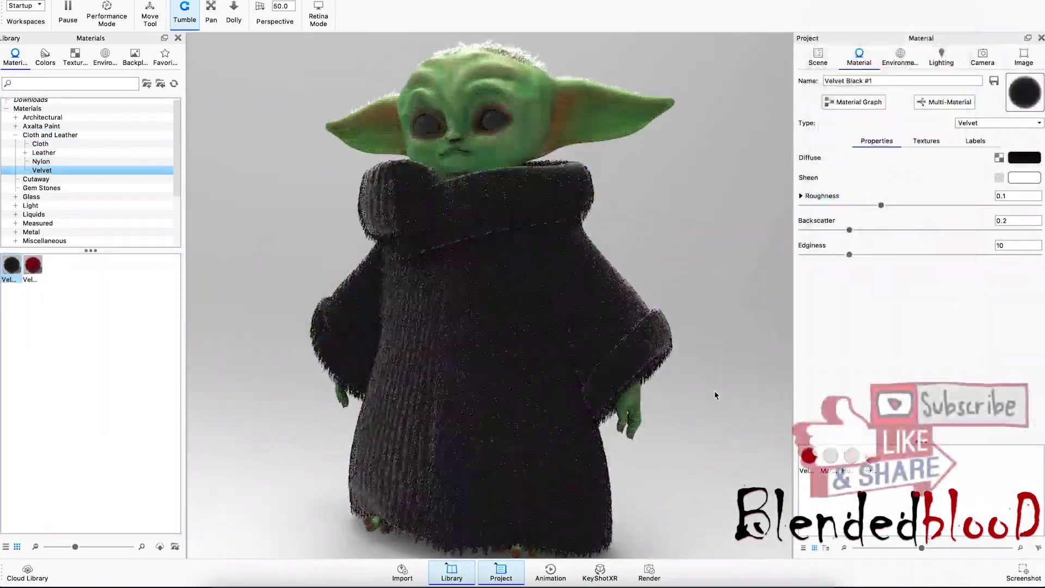
# Switch KeyShot's workspace to Startup, closing the Library and Project panels
pyautogui.click(554, 304)
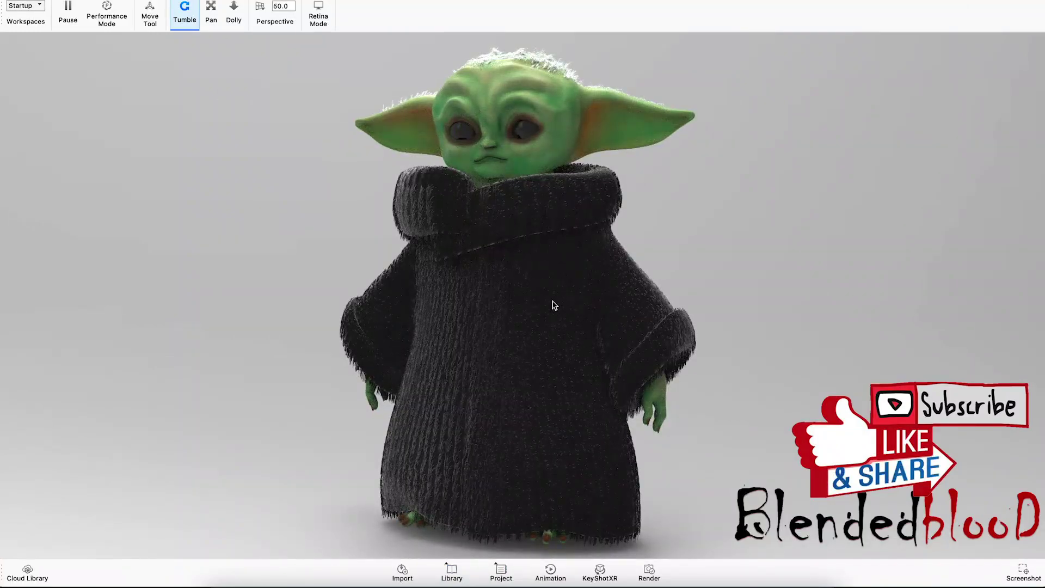